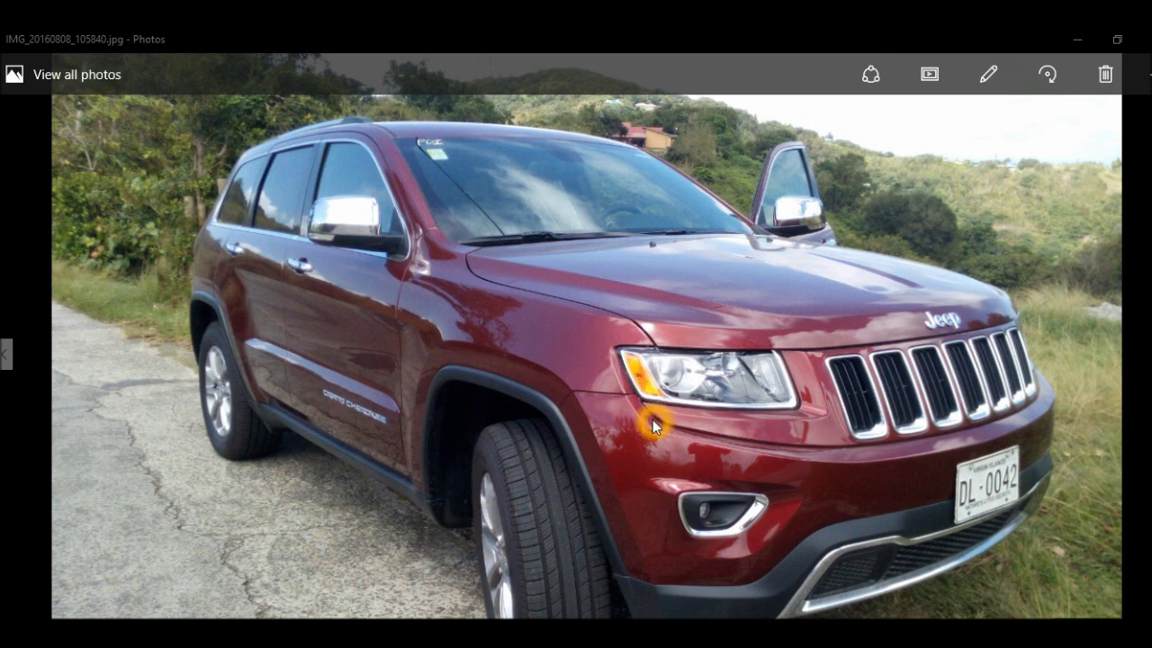
Minimize the photo viewer, leave the gimp.org page in Edge, and bring up the empty GIMP workspace.
click(882, 259)
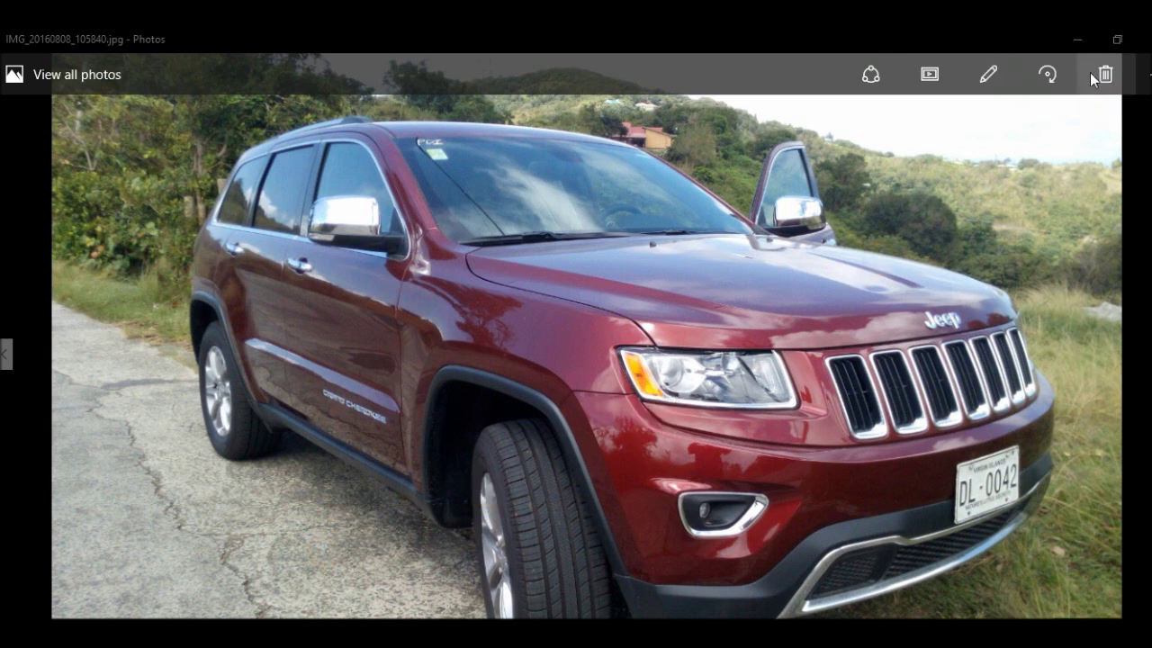
click(1080, 45)
click(1080, 45)
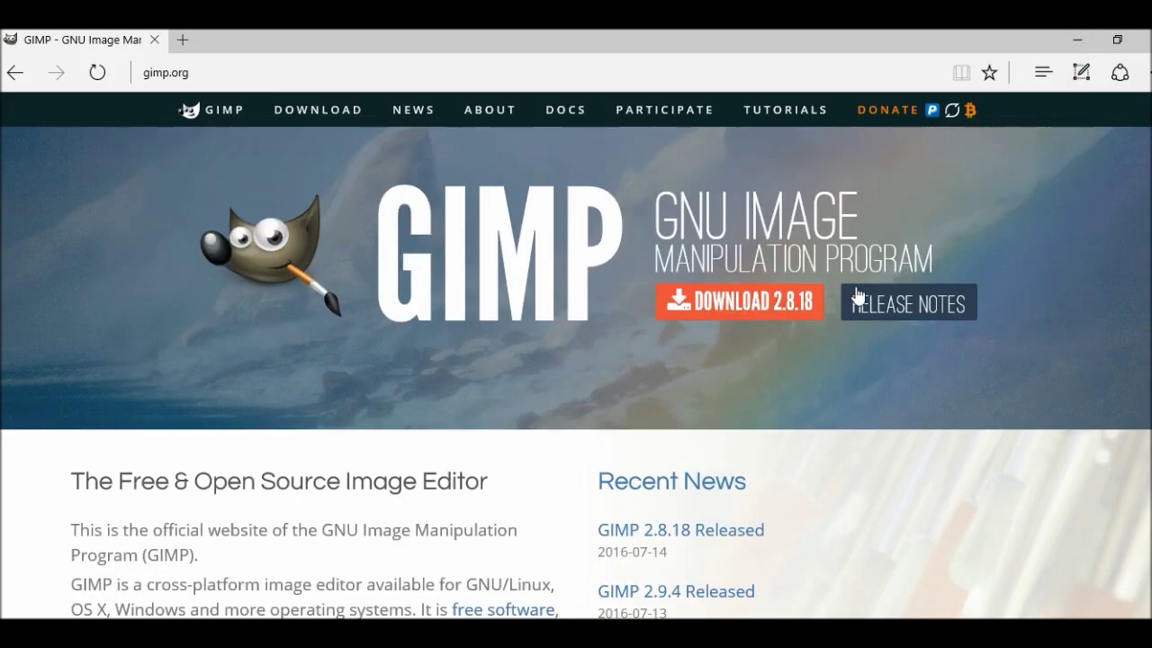
click(857, 297)
click(810, 423)
click(190, 75)
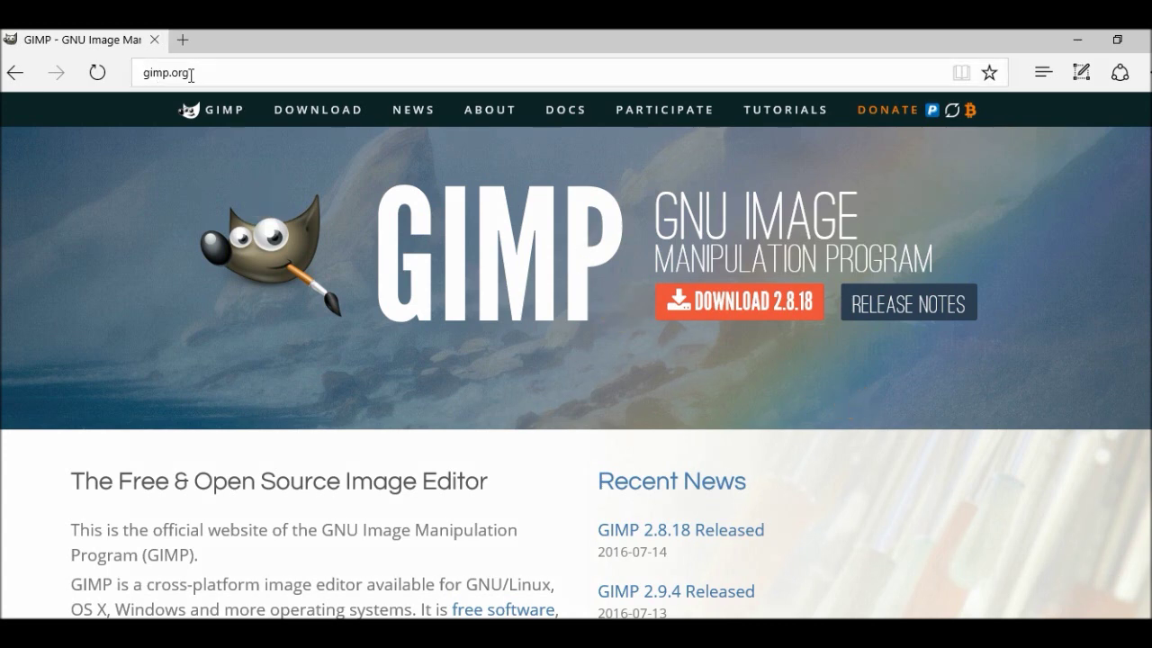
click(88, 267)
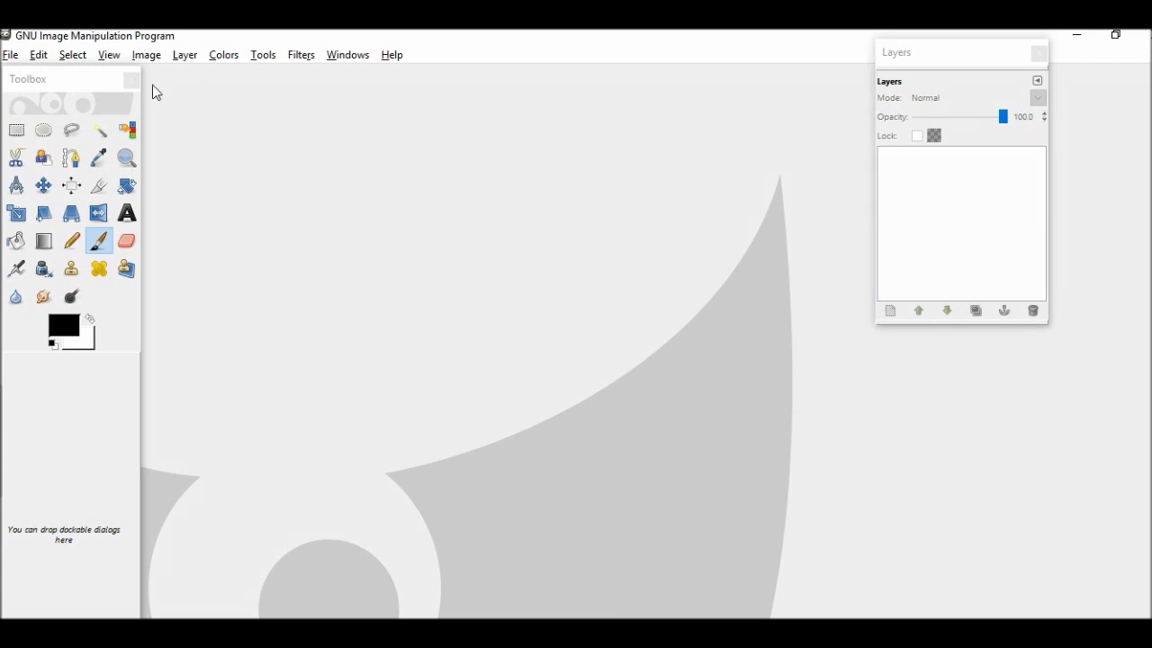
Open IMG_20160808_105840.jpg from the Desktop through File > Open.
click(9, 56)
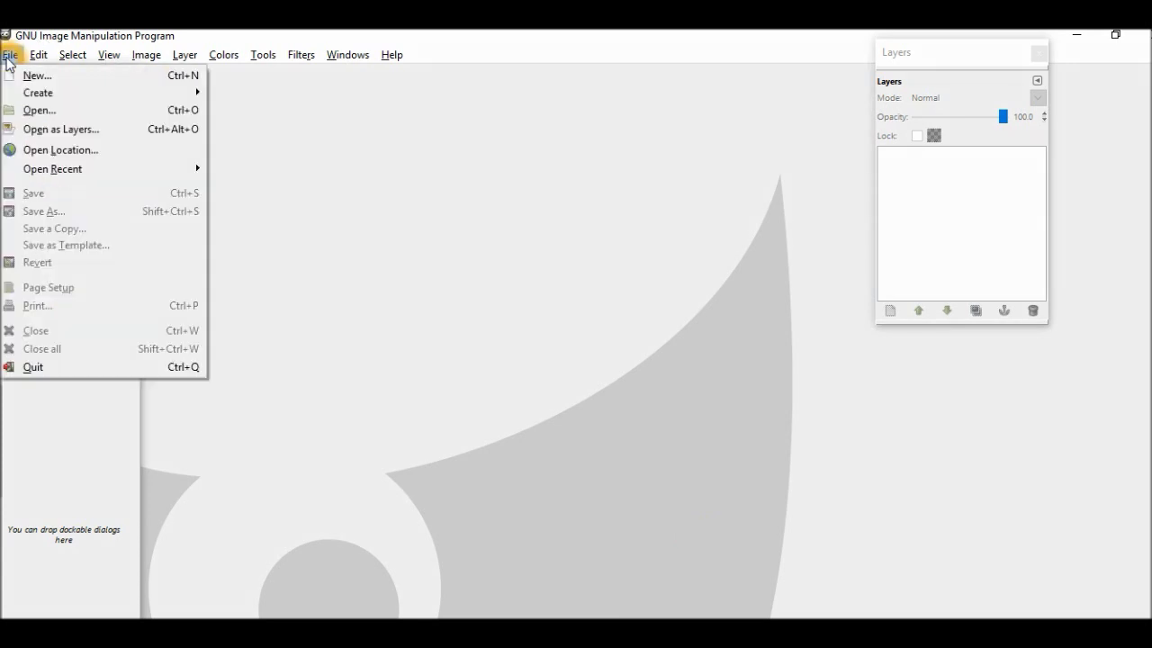
click(36, 110)
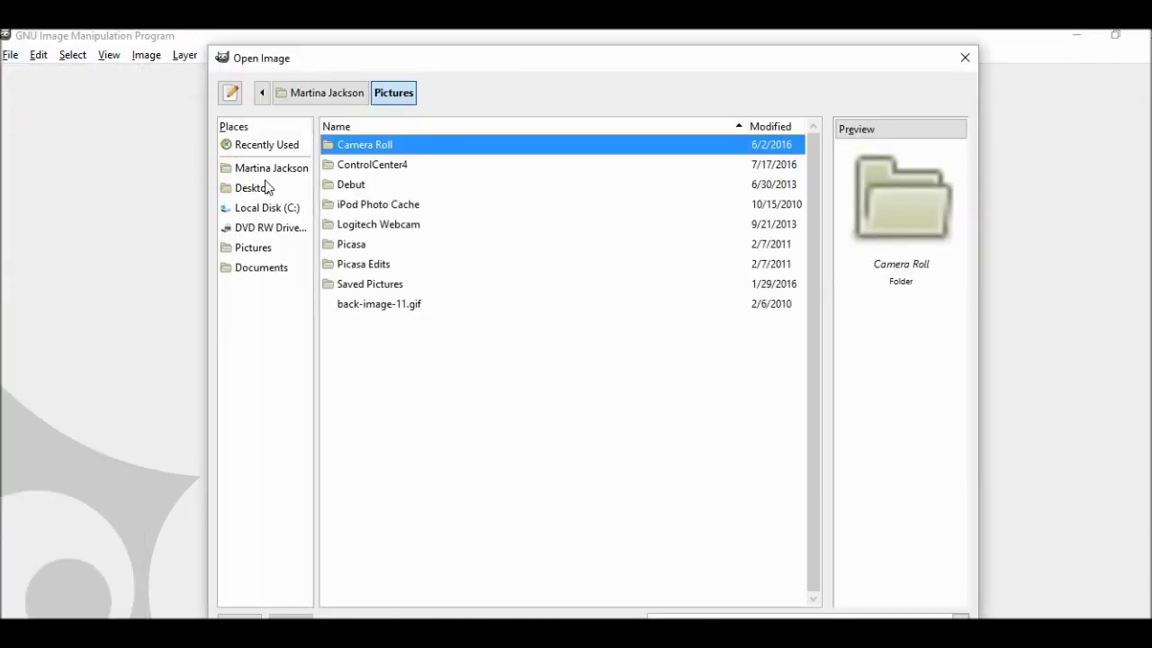
click(270, 190)
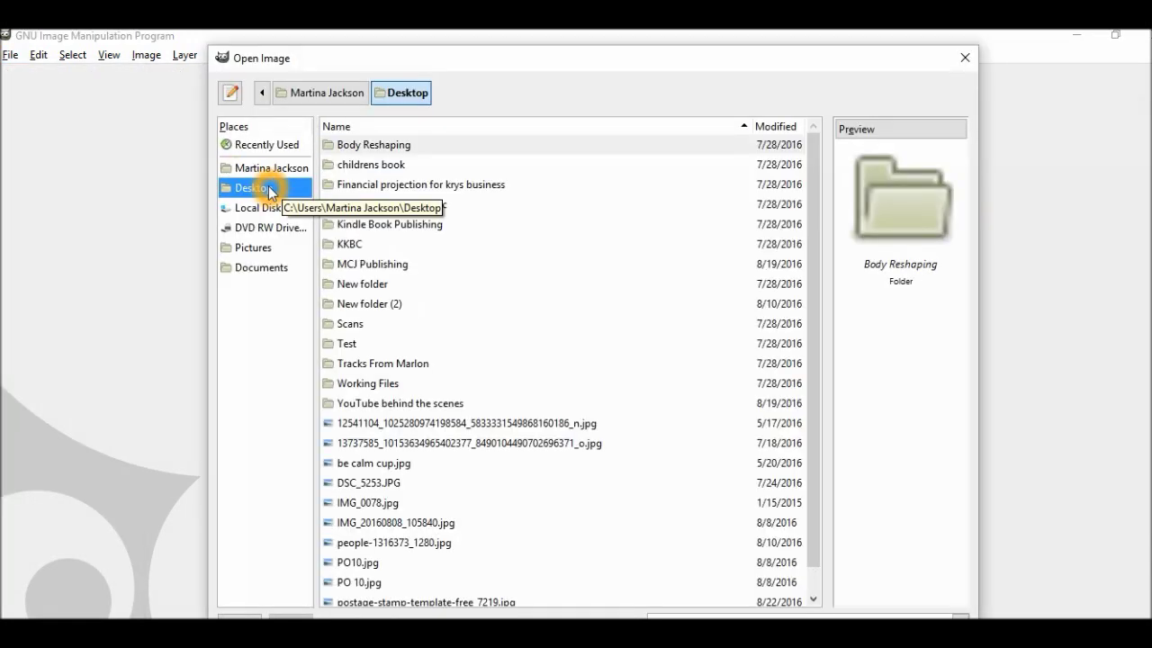
click(409, 526)
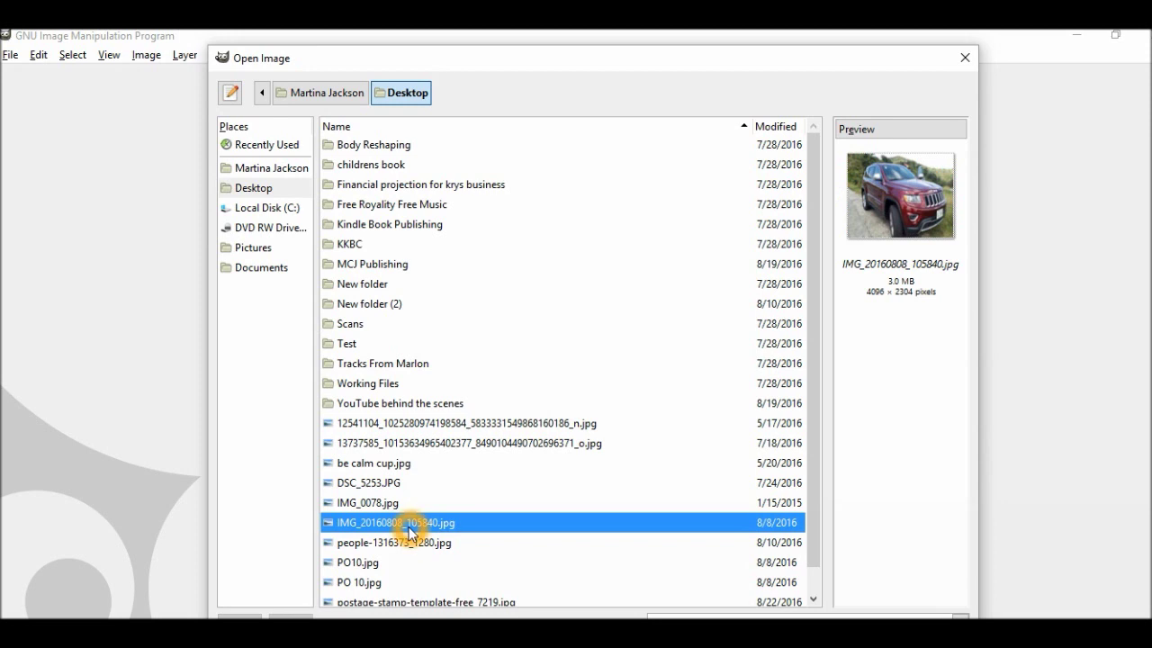
double_click(416, 526)
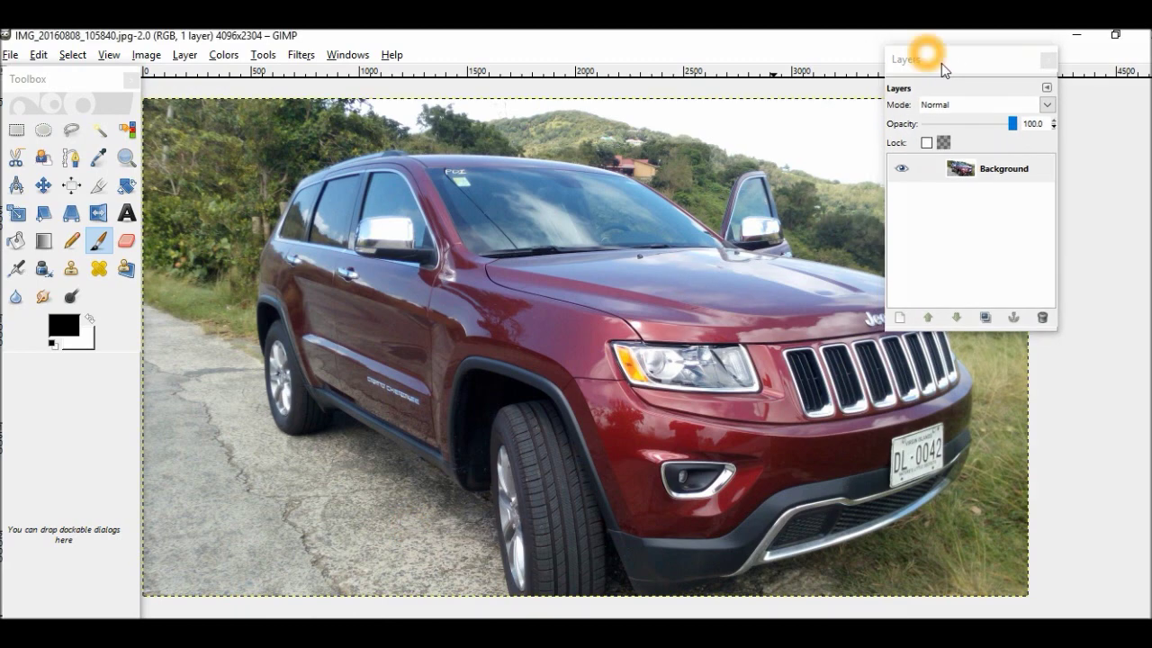
Move the Layers dock off the photo and open Image > Scale Image (4096×2304, 72 pixels/in).
drag(926, 53, 1057, 120)
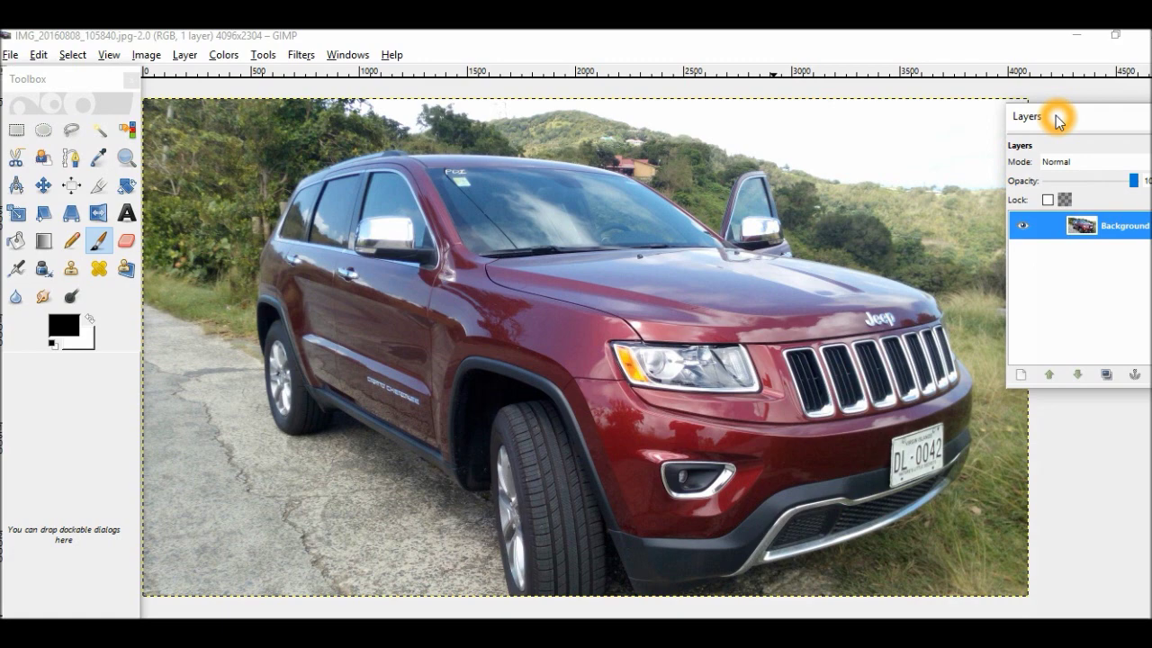
click(145, 56)
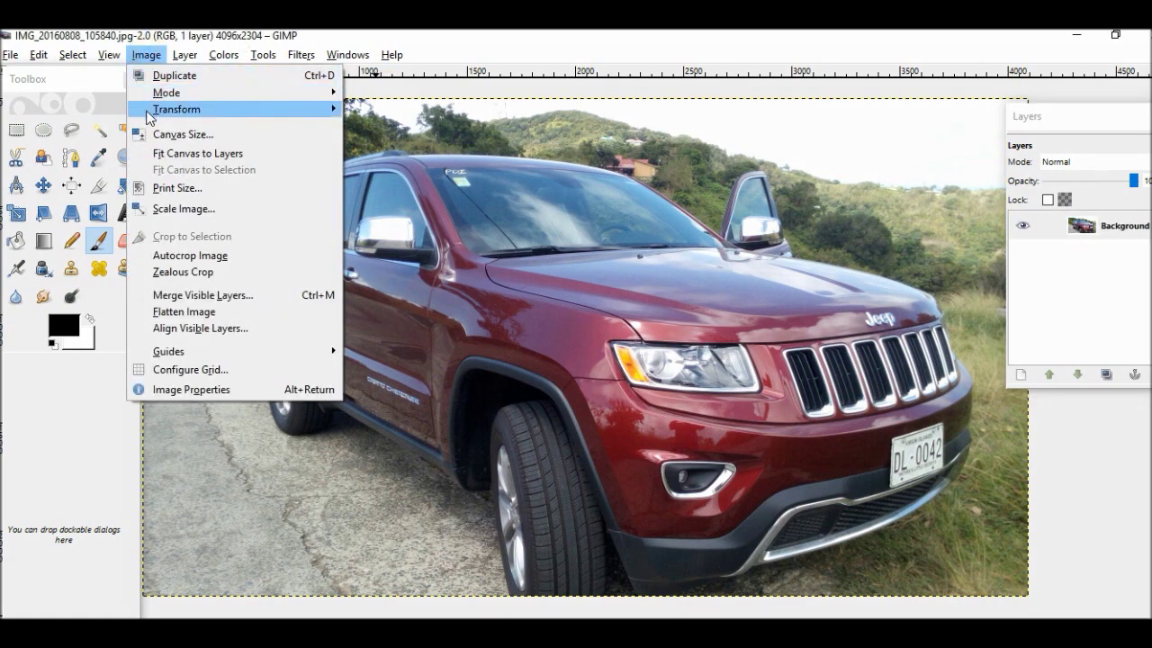
mouse_move(148, 113)
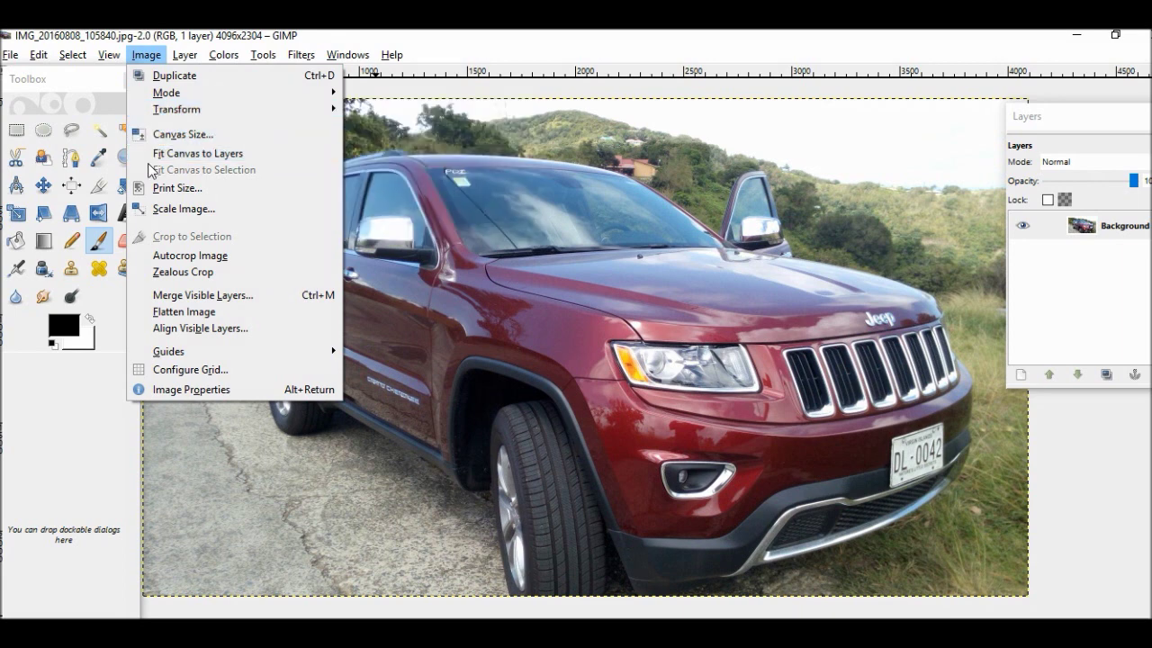
click(158, 210)
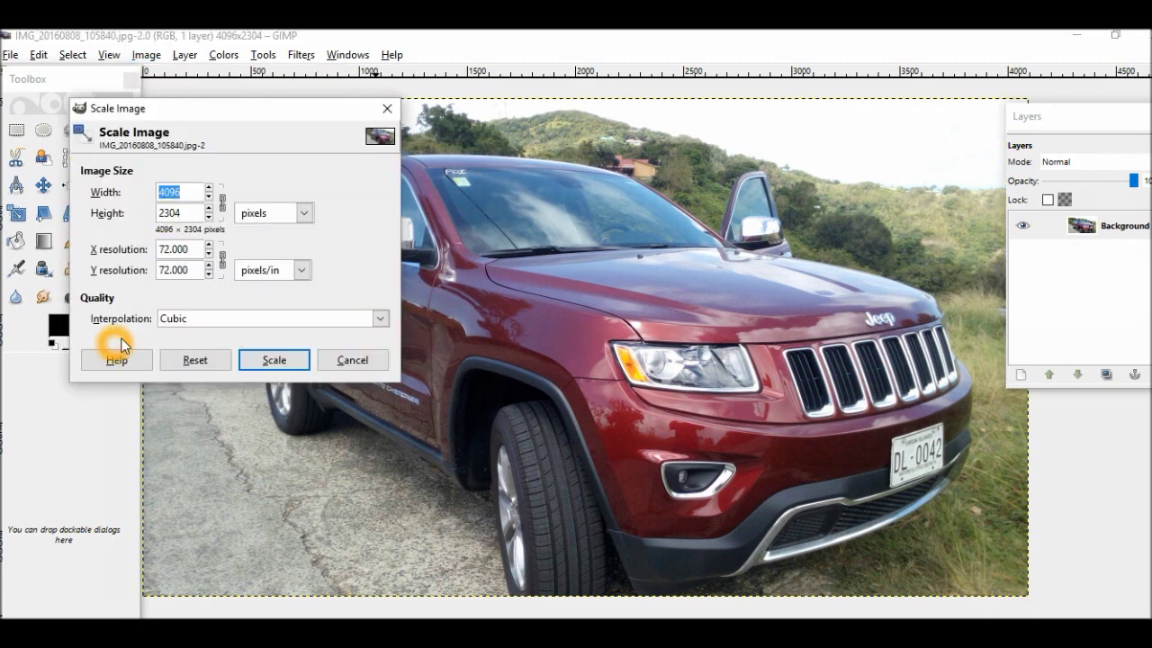
click(174, 251)
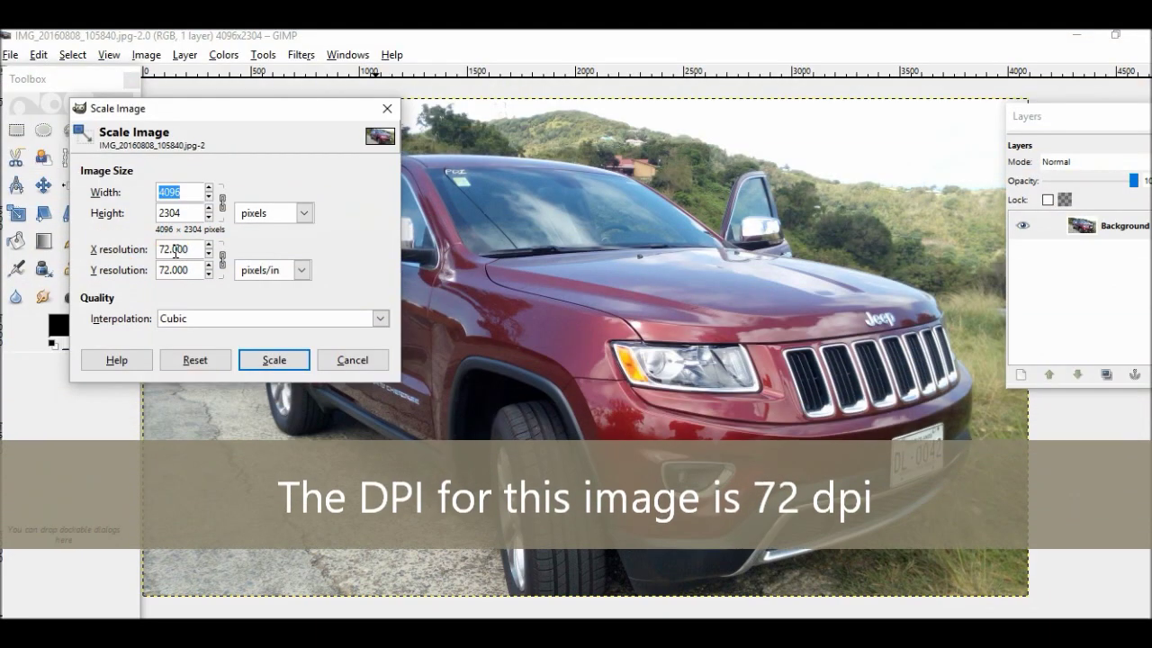
click(174, 251)
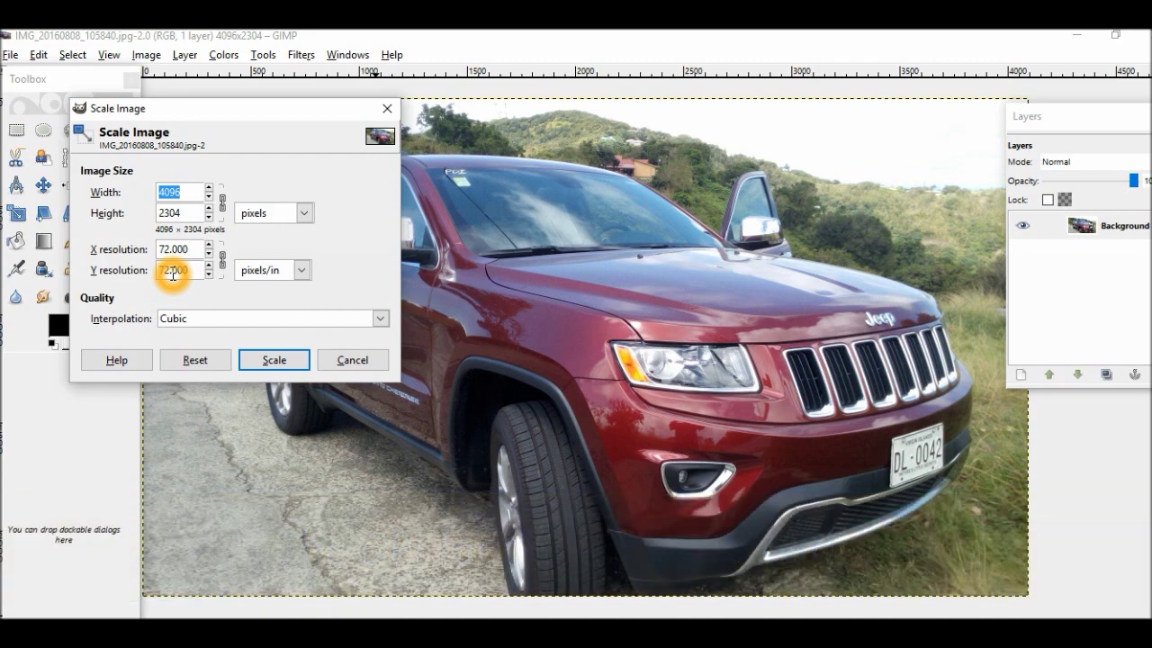
click(687, 403)
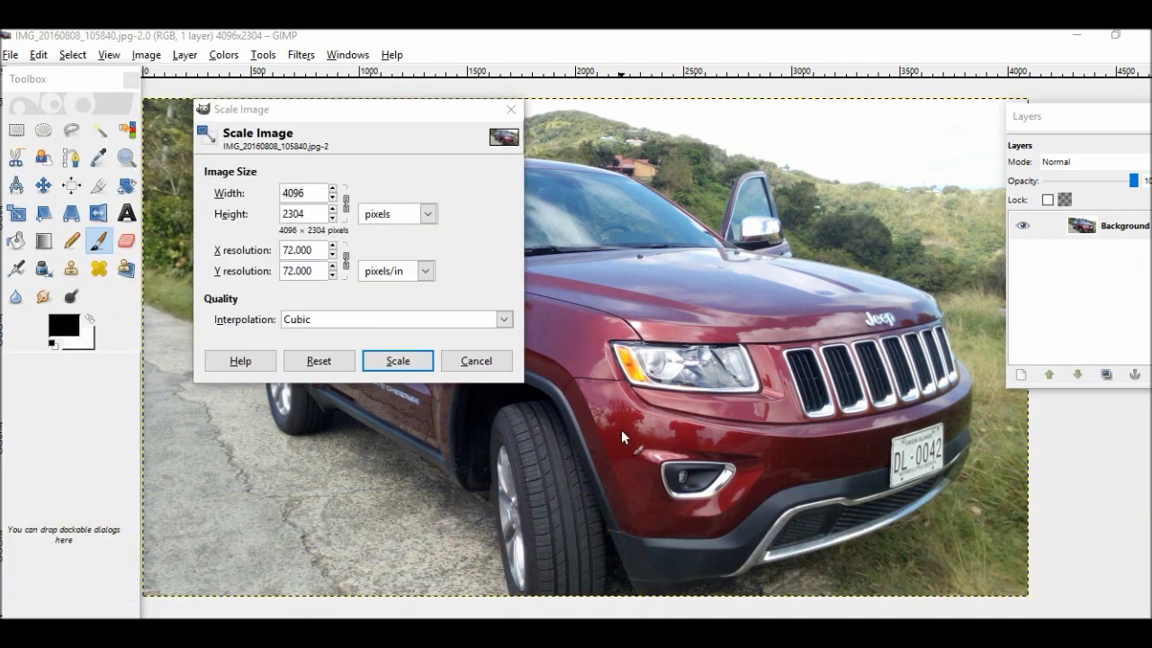
click(546, 346)
Scale the image with X and Y resolution at 300 pixels/in, keeping 4096×2304 pixels.
click(294, 249)
click(294, 250)
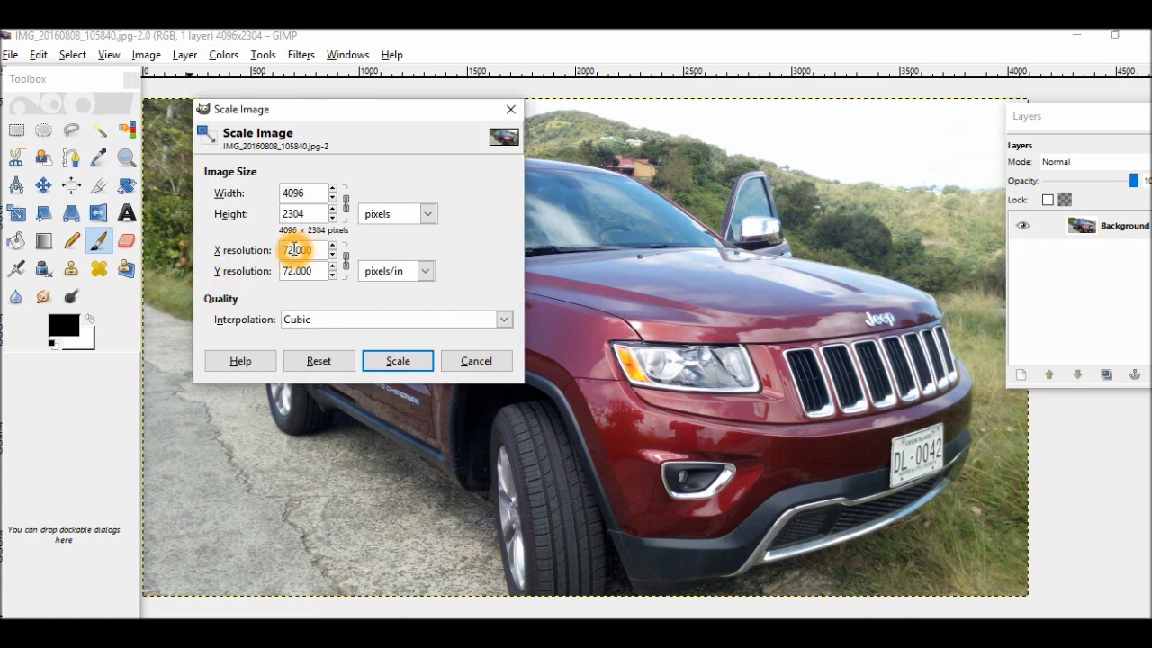
key(BackSpace)
key(BackSpace)
key(BackSpace)
text(300)
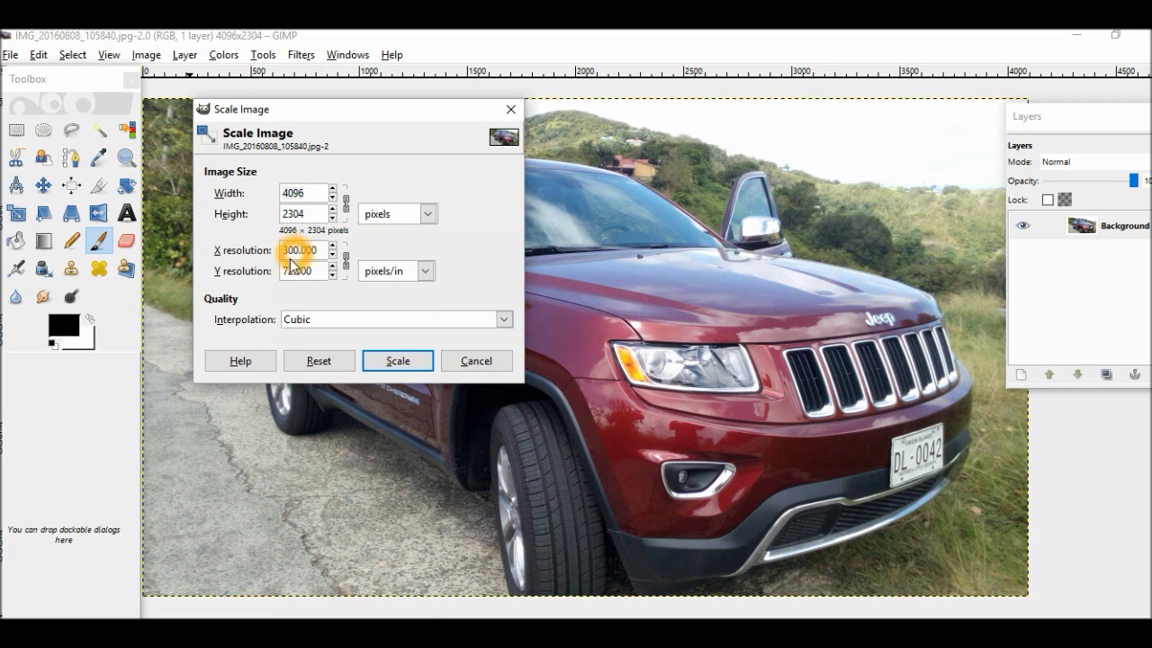
click(293, 267)
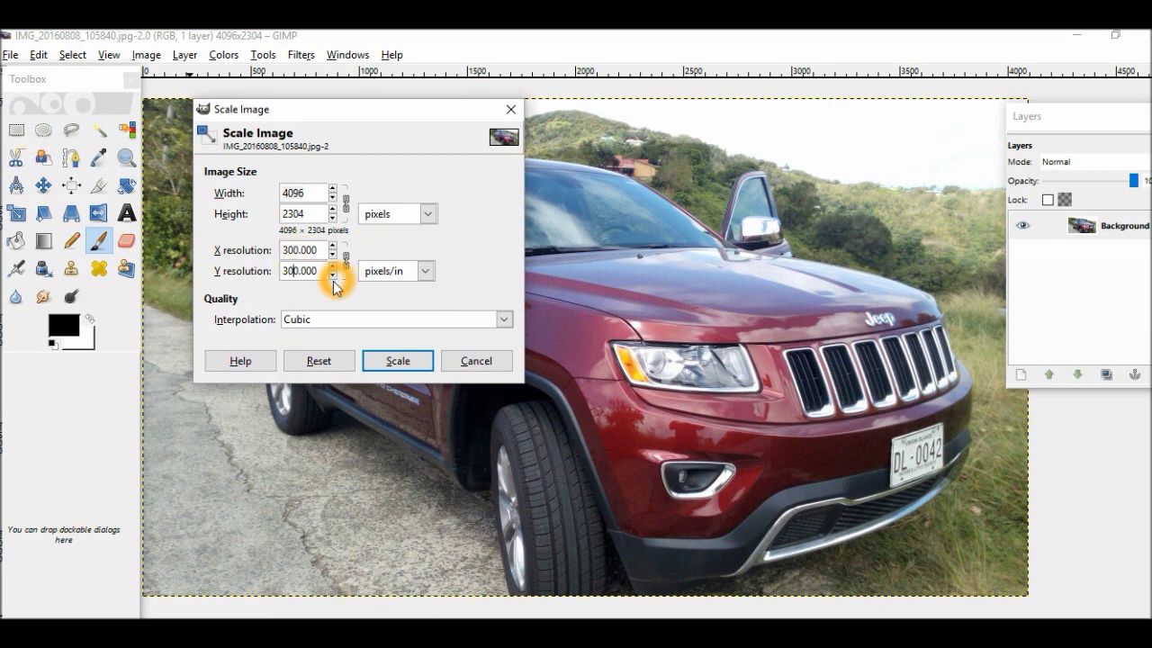
click(395, 361)
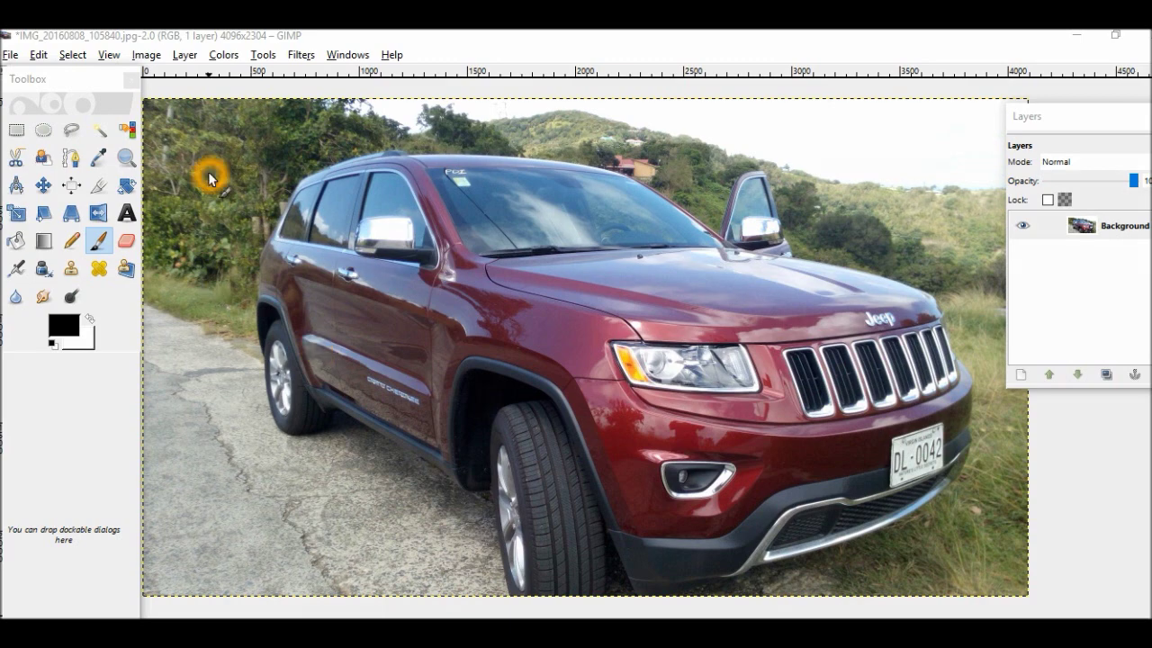
Reopen Scale Image and apply X and Y resolution of 72 pixels/in.
click(147, 55)
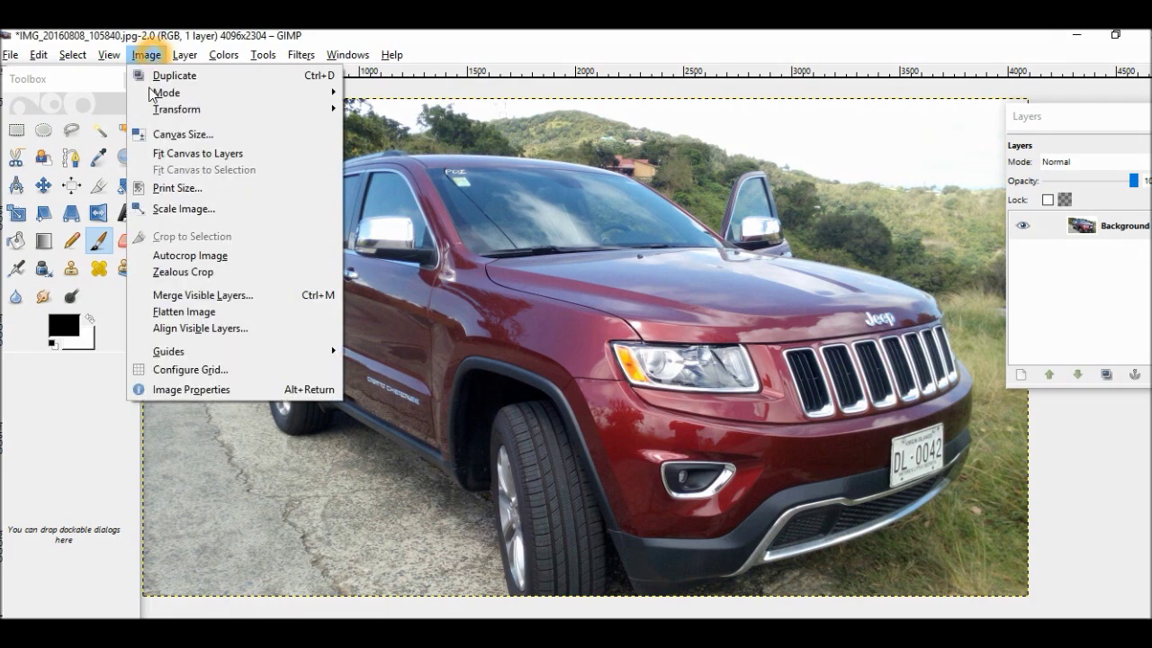
click(160, 213)
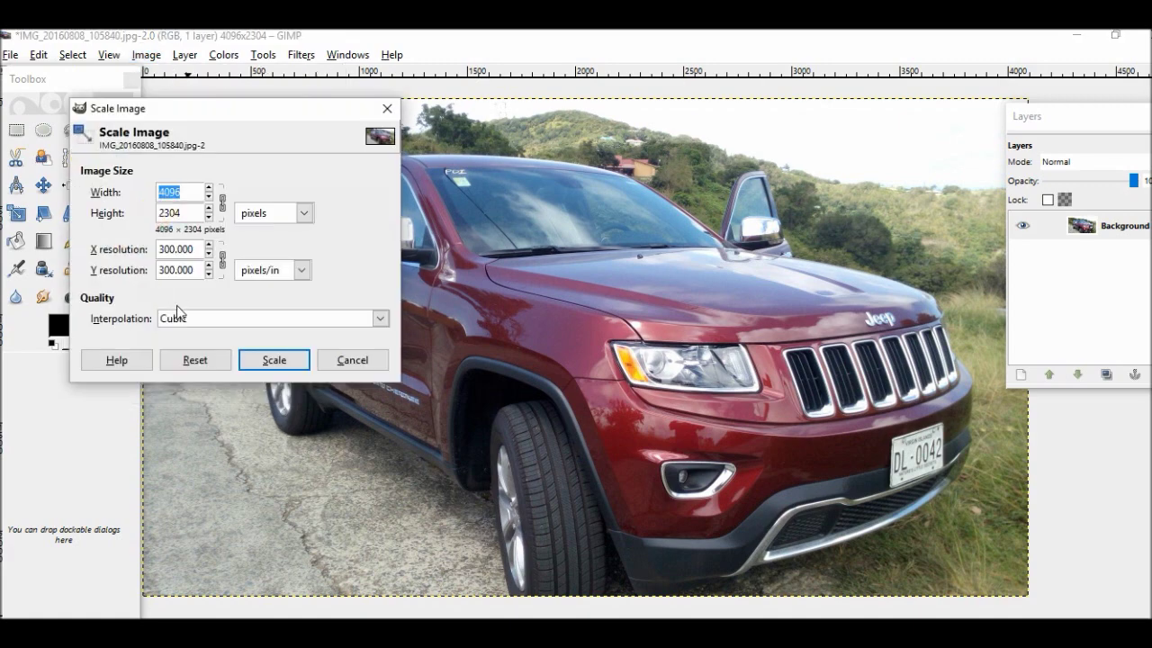
click(214, 262)
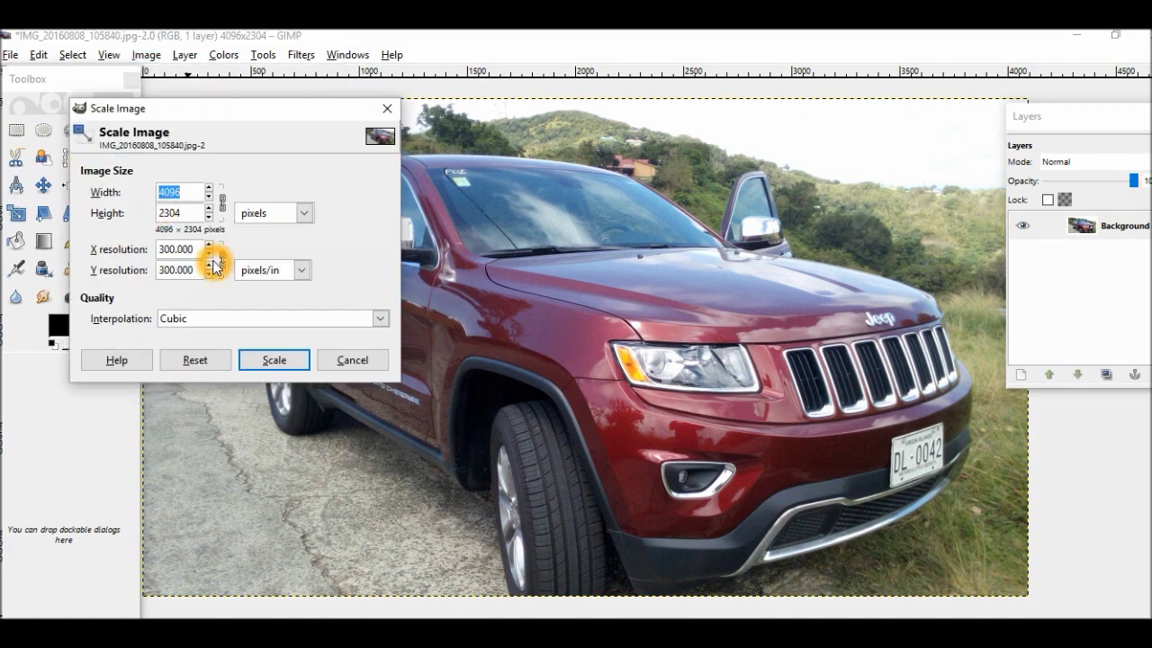
click(276, 335)
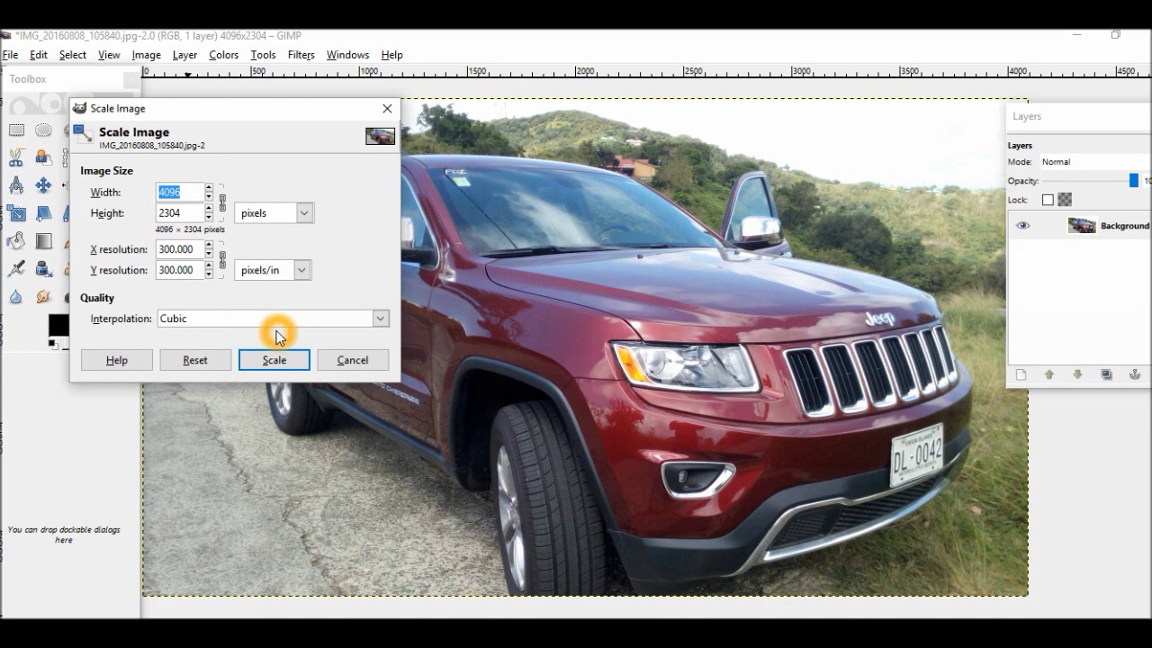
double_click(200, 258)
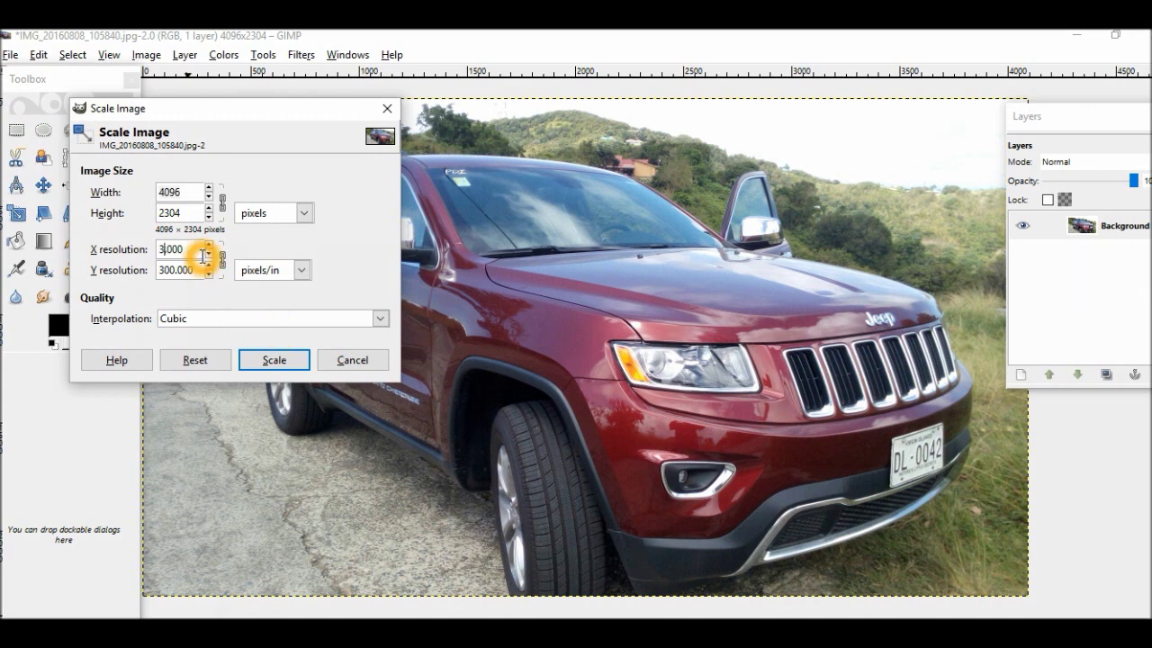
text(72)
click(198, 268)
click(172, 274)
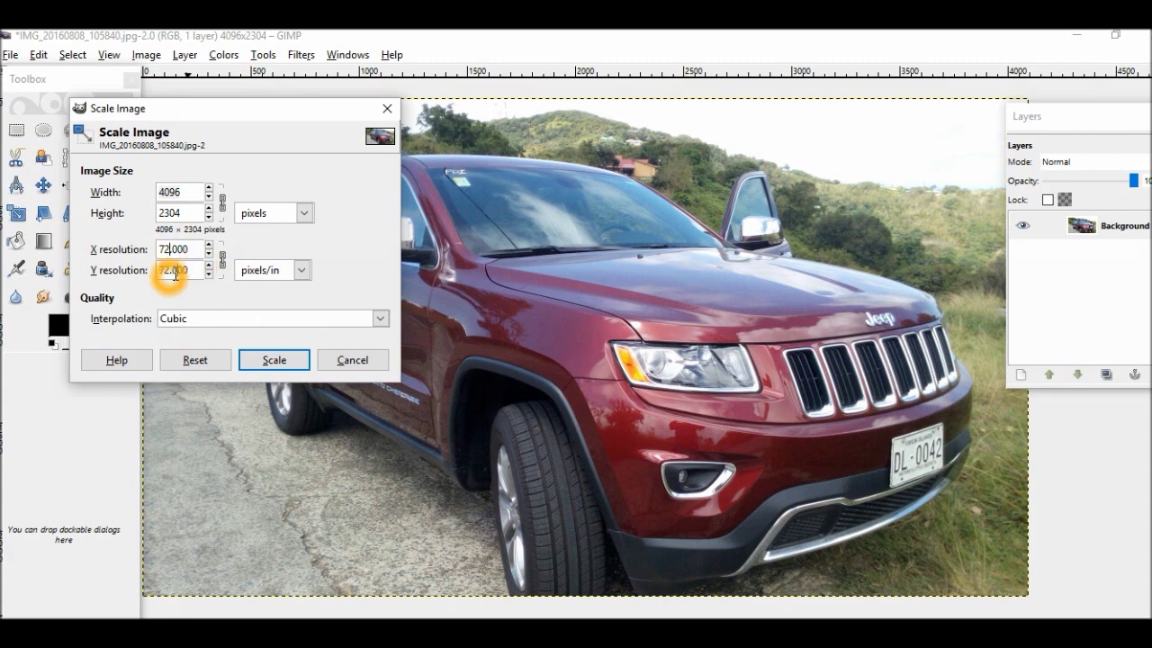
click(275, 360)
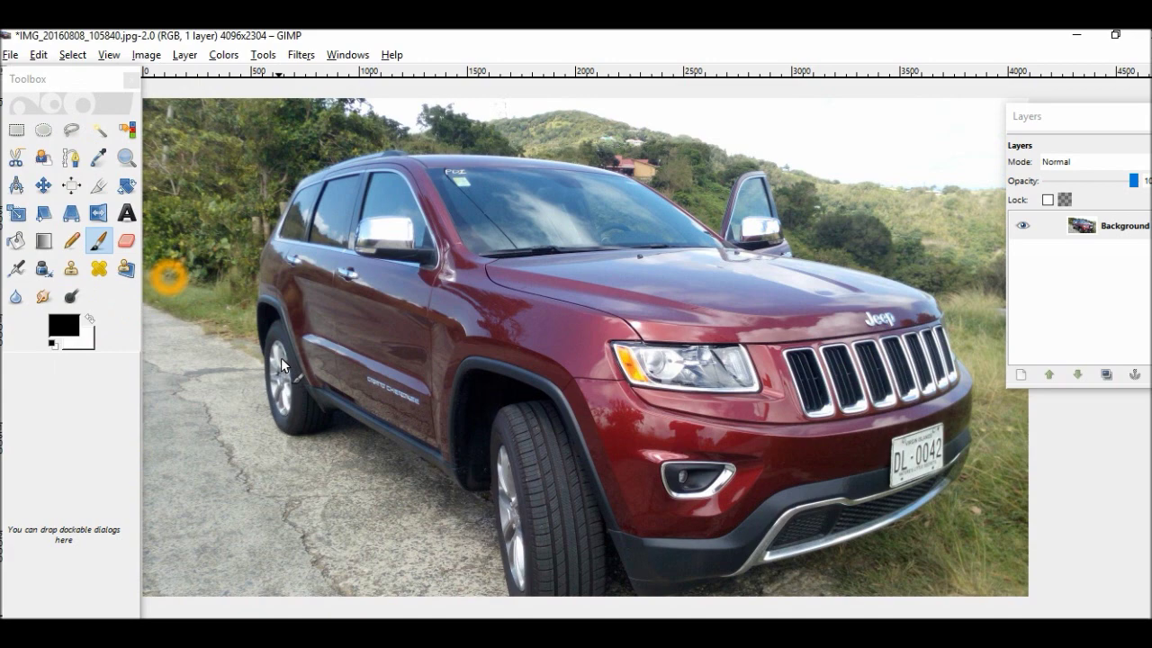